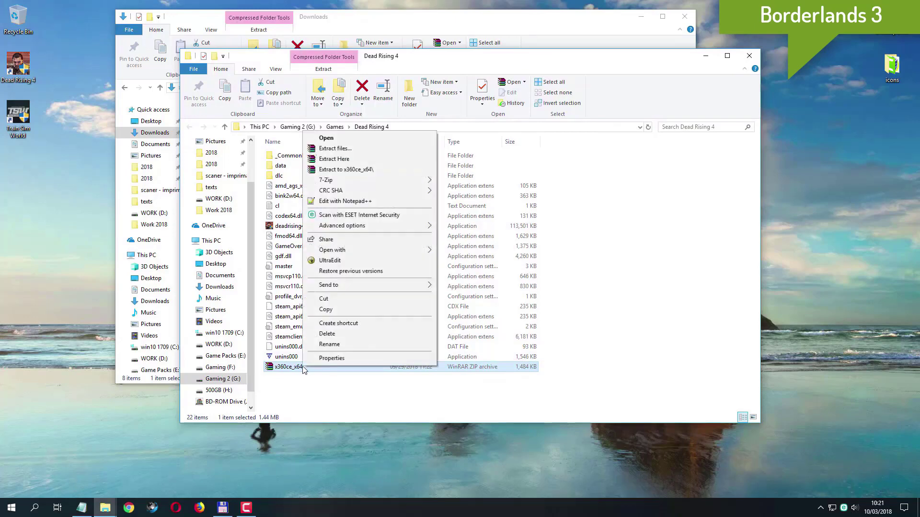
Extract the x360ce_x64 archive into the Dead Rising 4 folder and launch the extracted x360ce_x64 application.
mouse_move(330, 182)
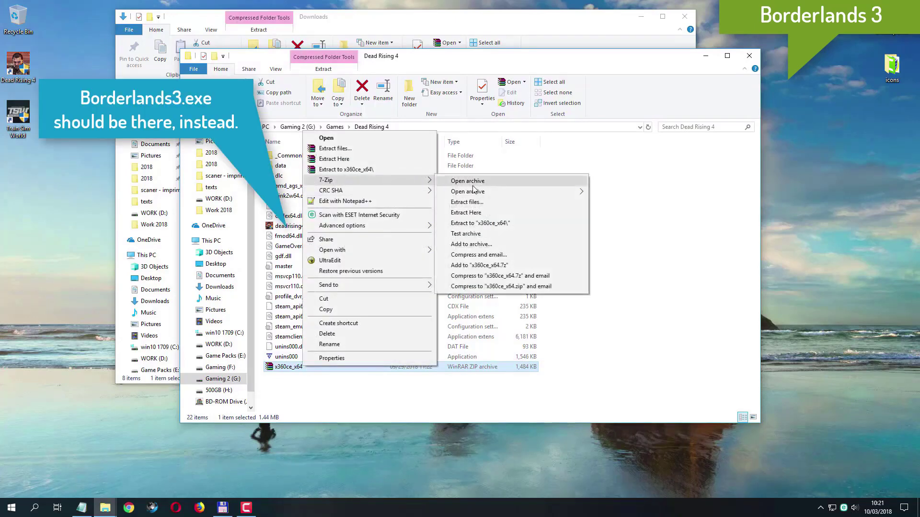
click(492, 213)
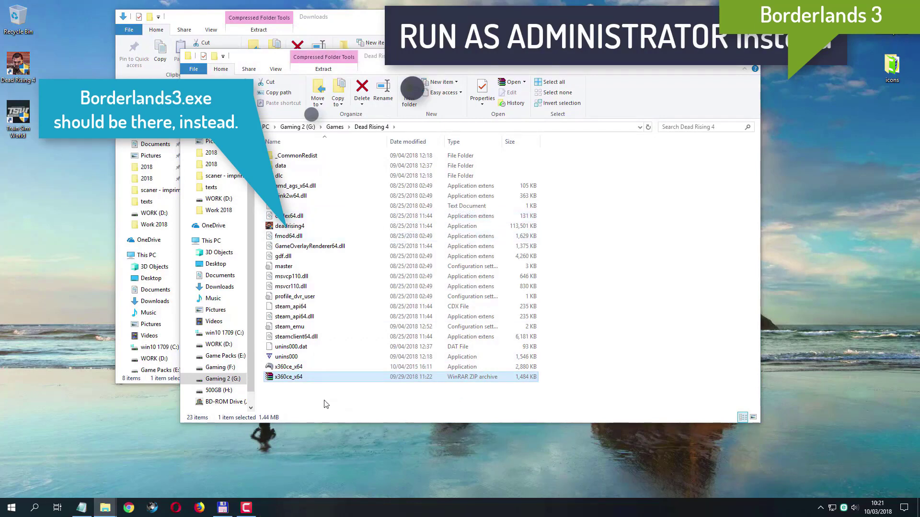
click(317, 367)
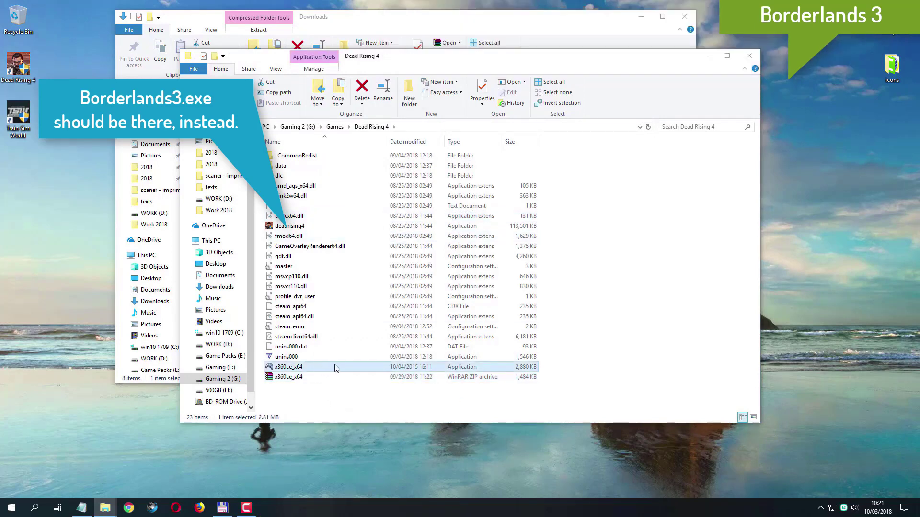
double_click(289, 368)
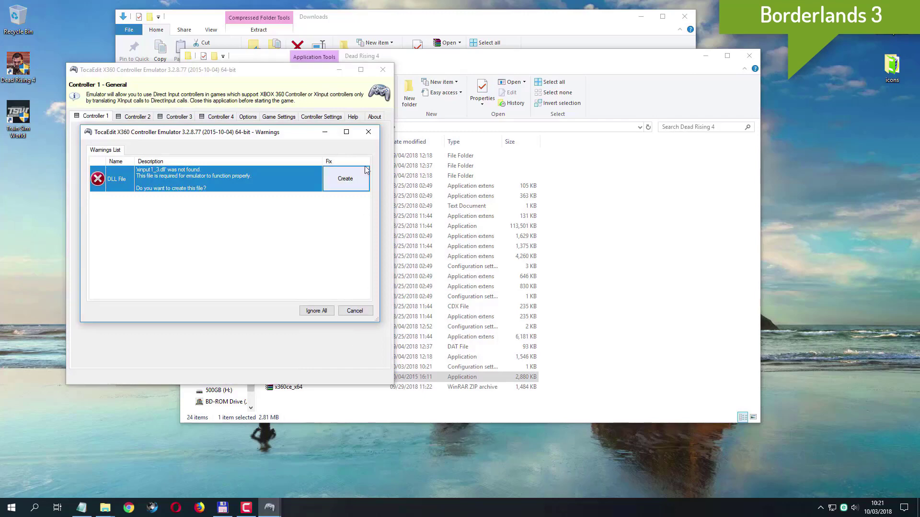
Create the missing xinput1_3.dll and load USB Gamepad settings through an automatic internet search, permanently allowing the emulator's outbound traffic.
click(346, 179)
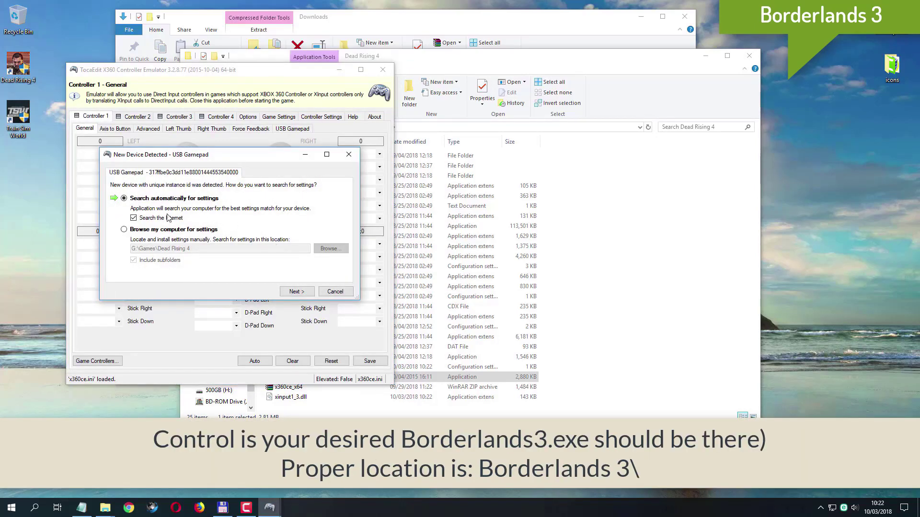
click(296, 291)
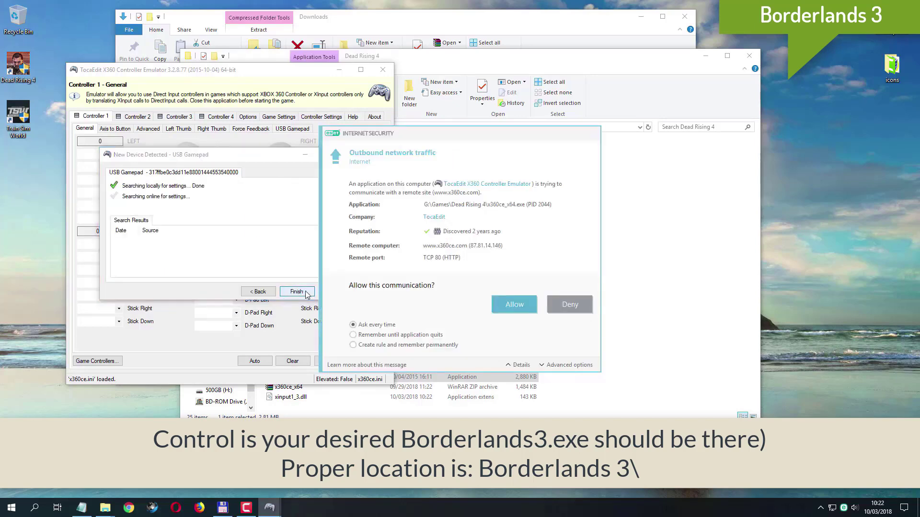
click(391, 345)
click(512, 306)
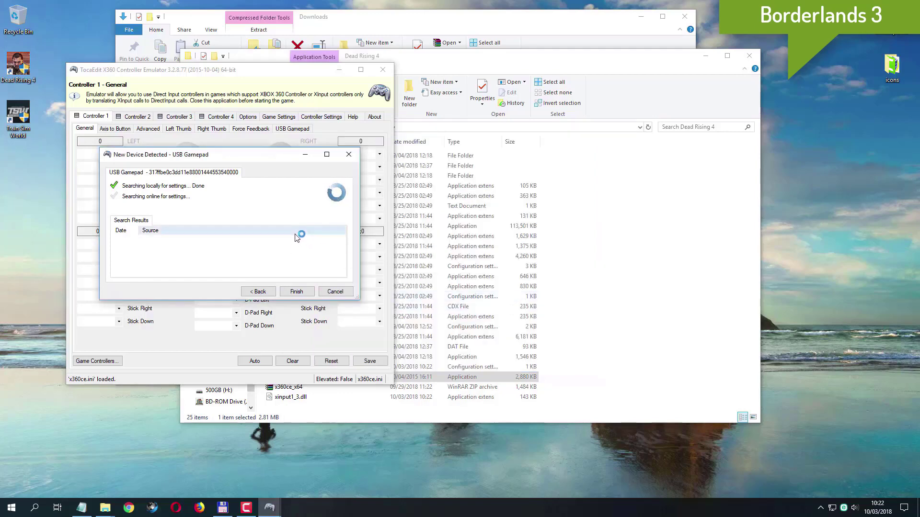
click(304, 294)
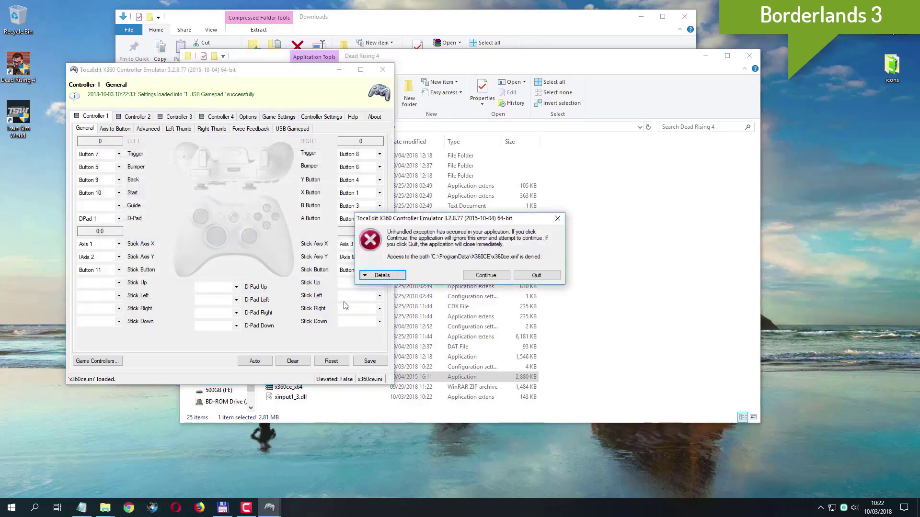
click(485, 275)
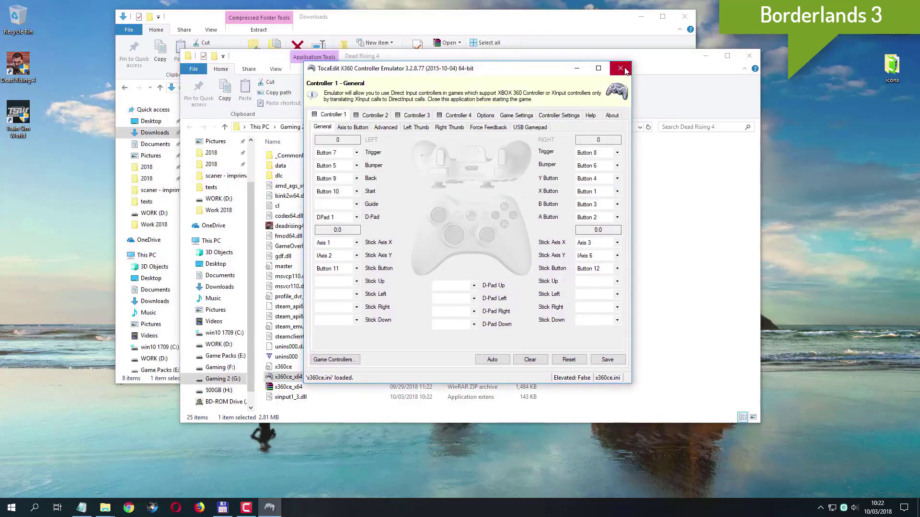
Try to save the Controller 1 mapping and close the emulator.
click(616, 362)
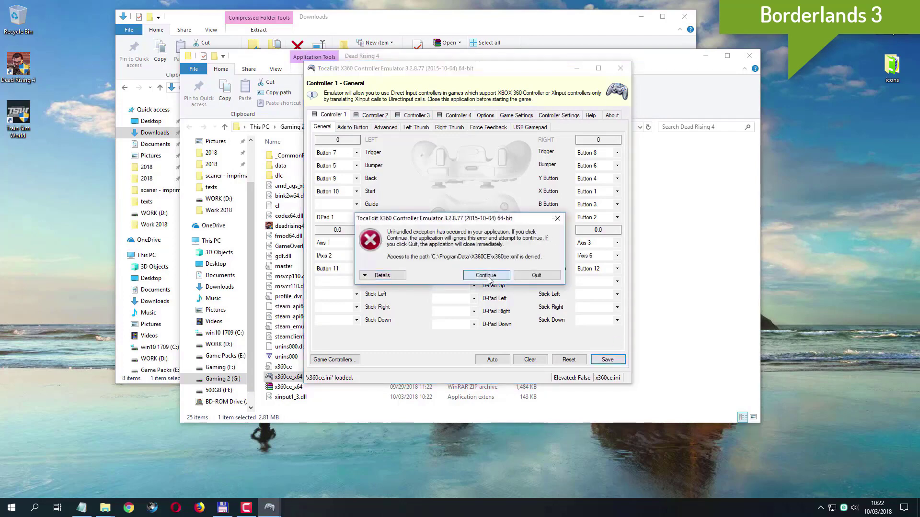
click(487, 278)
click(620, 68)
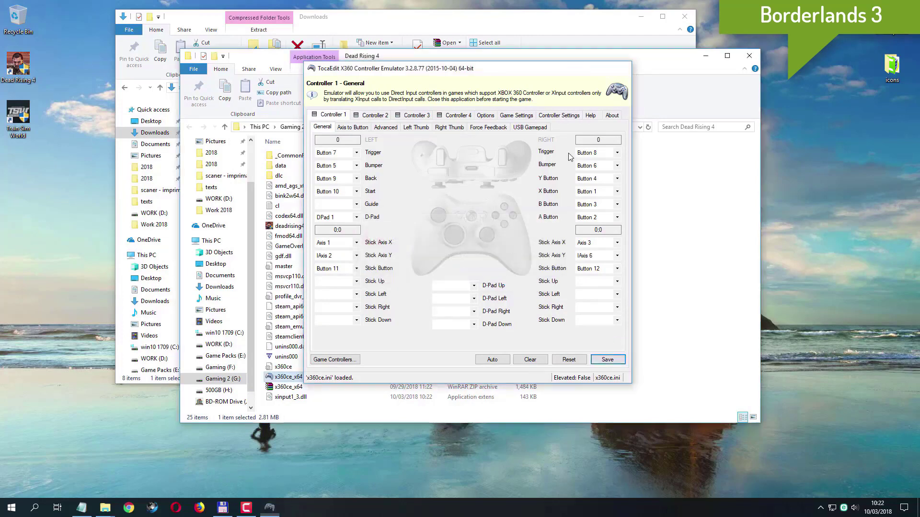
Run x360ce_x64 as administrator from the Dead Rising 4 folder.
right_click(301, 379)
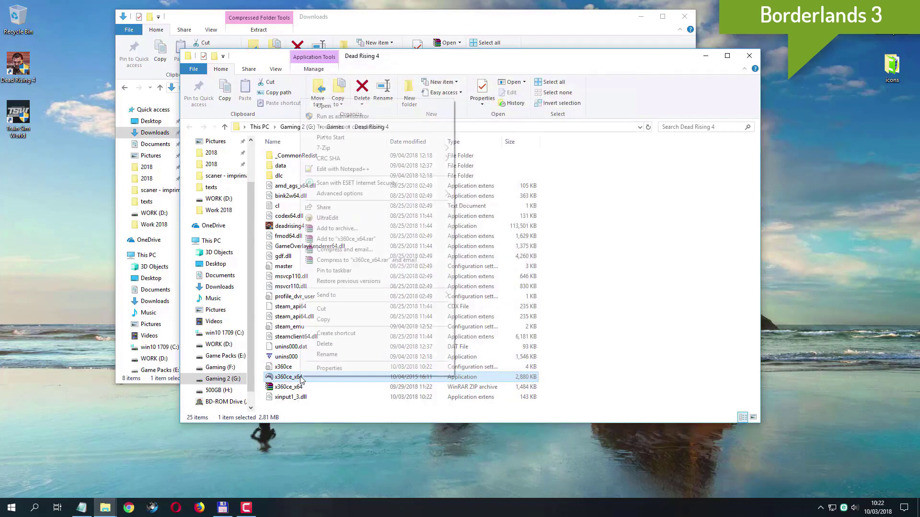
click(367, 116)
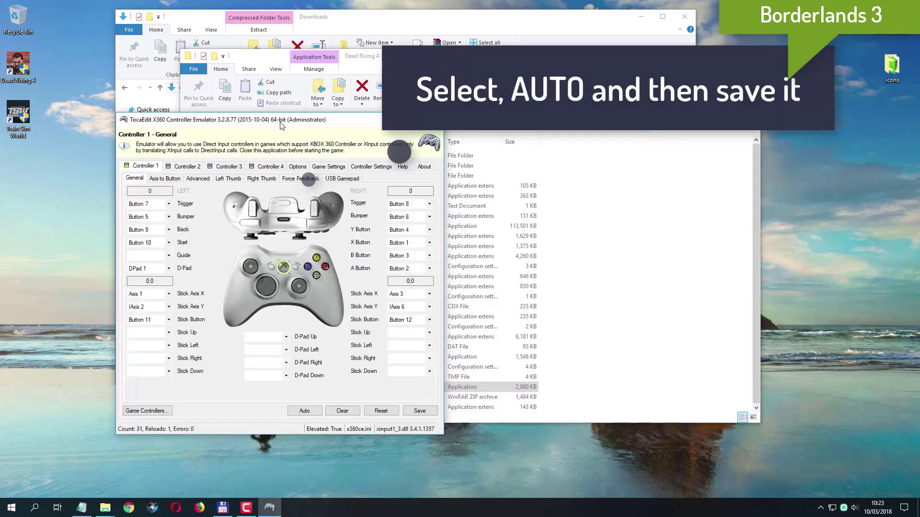
drag(280, 119, 408, 106)
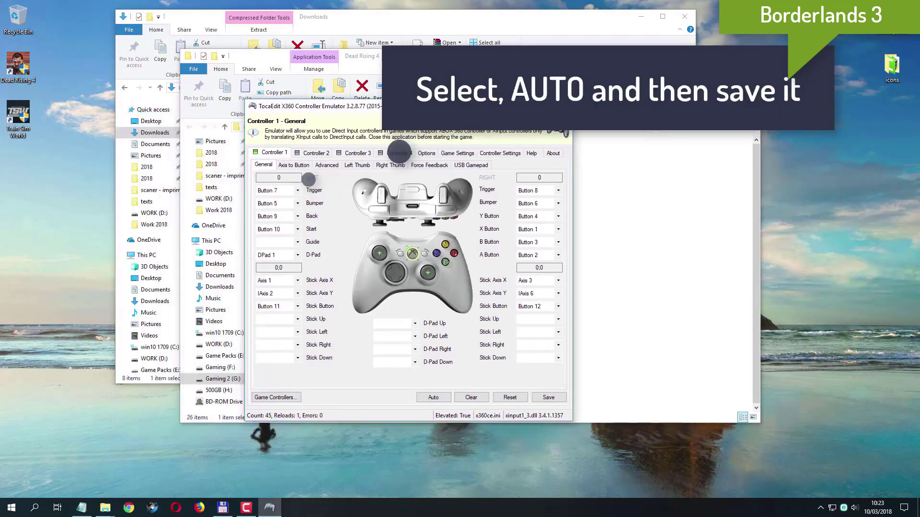
Fill all Controller 1 settings automatically, then save them and close the emulator.
click(435, 398)
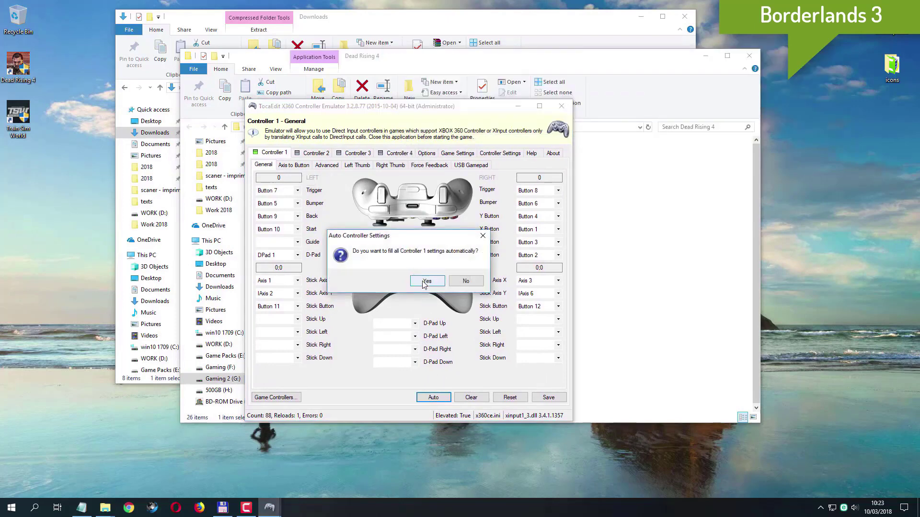
click(424, 281)
click(549, 400)
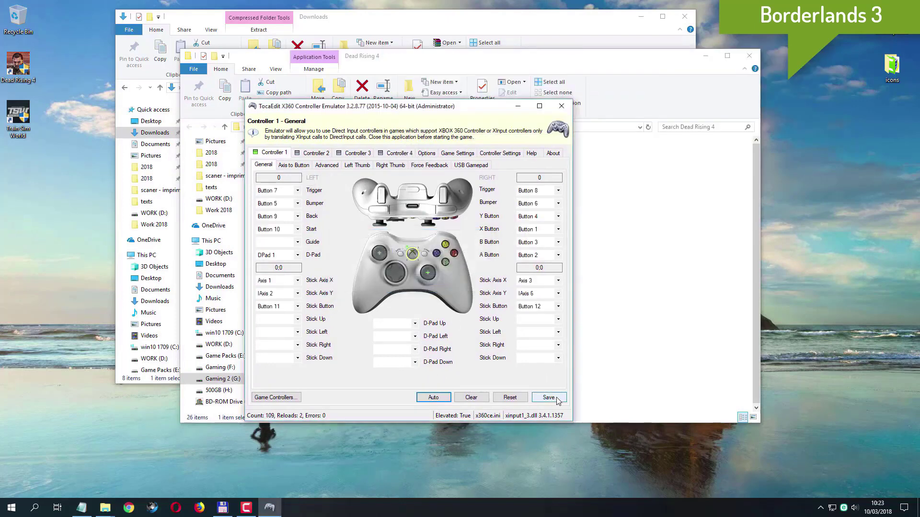
click(552, 398)
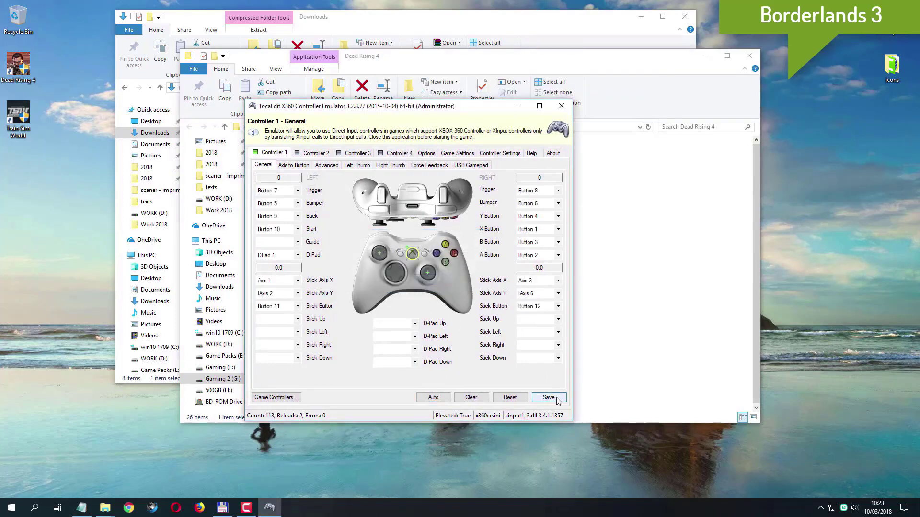
click(561, 106)
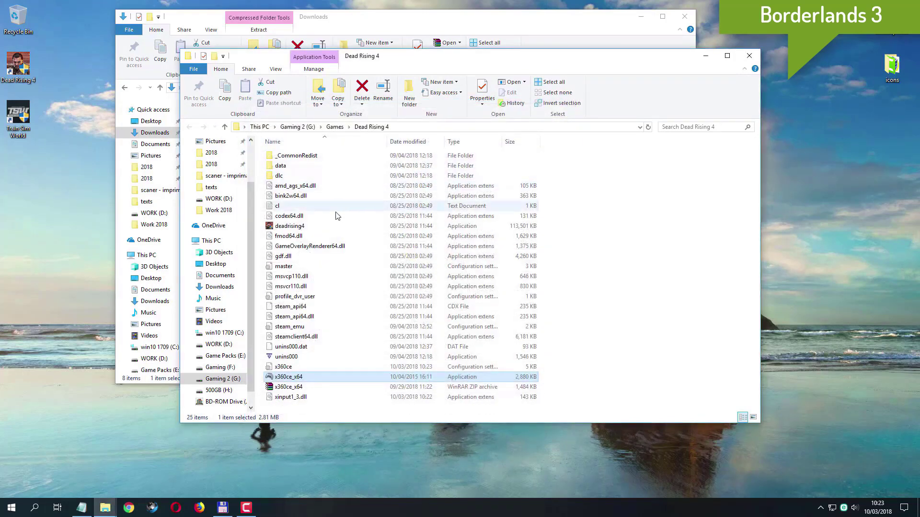
Reopen x360ce_x64 as administrator and enable the DI hook mask in the game settings of x360ce_x64.exe.
click(413, 225)
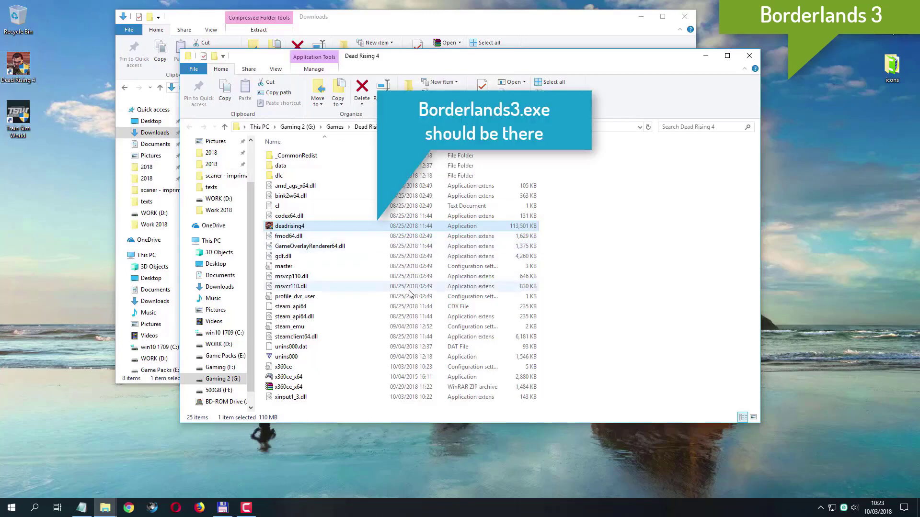
click(334, 379)
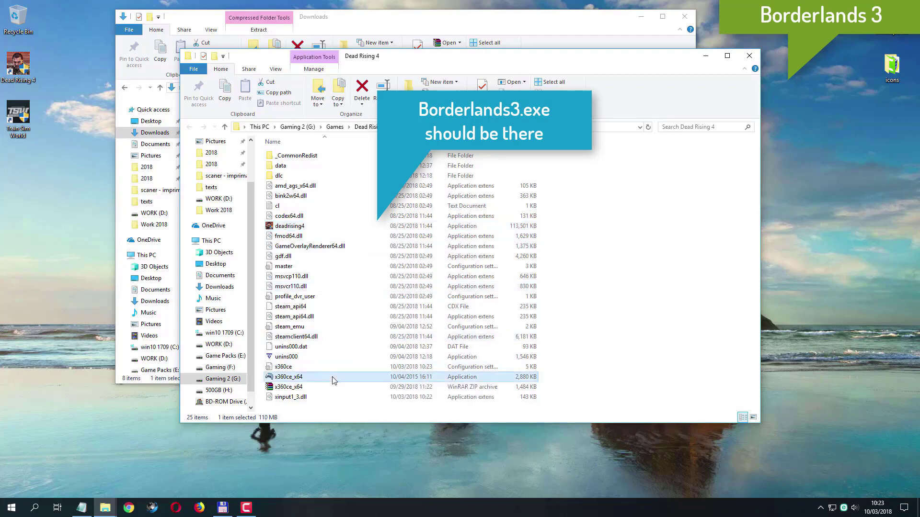
right_click(334, 379)
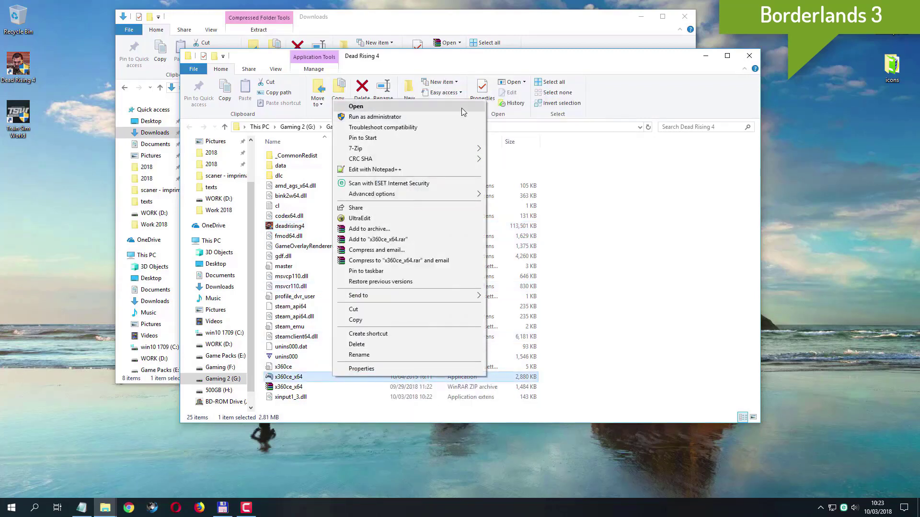
click(433, 117)
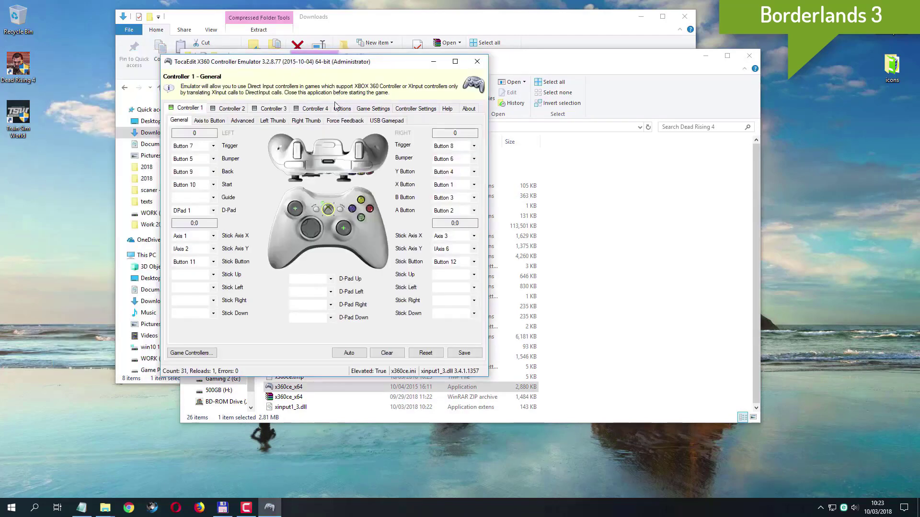
click(380, 109)
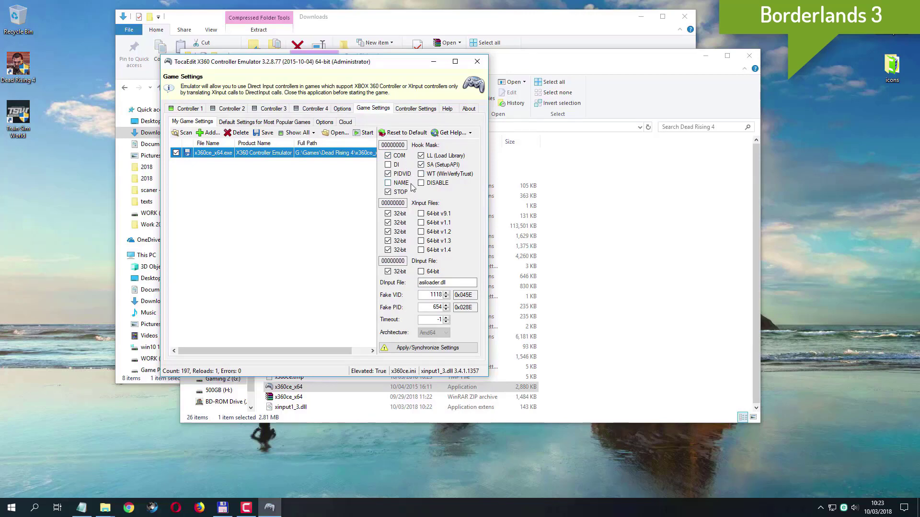
click(396, 165)
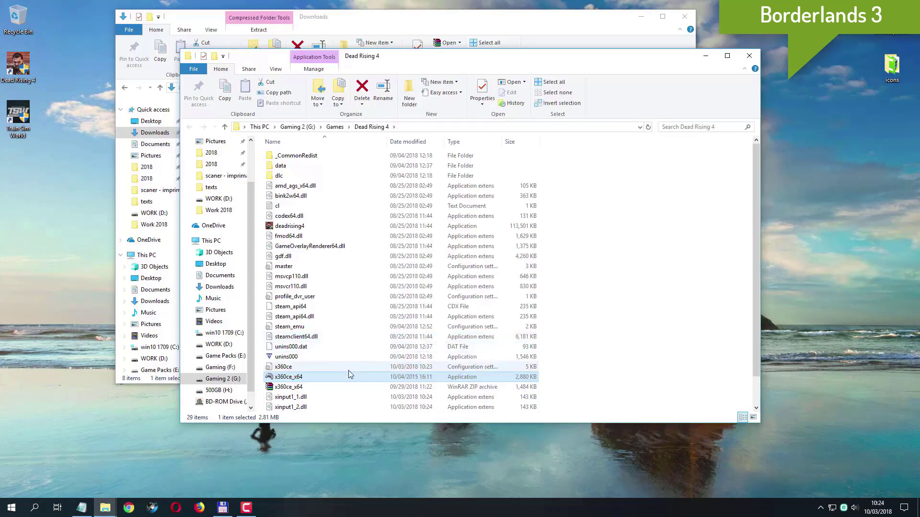
Relaunch x360ce_x64 as administrator and open its Game Settings.
right_click(341, 379)
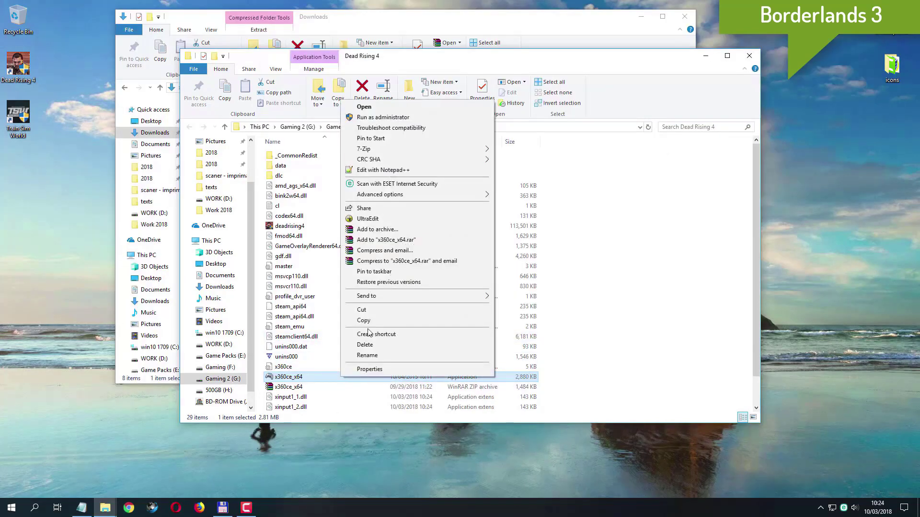
click(404, 119)
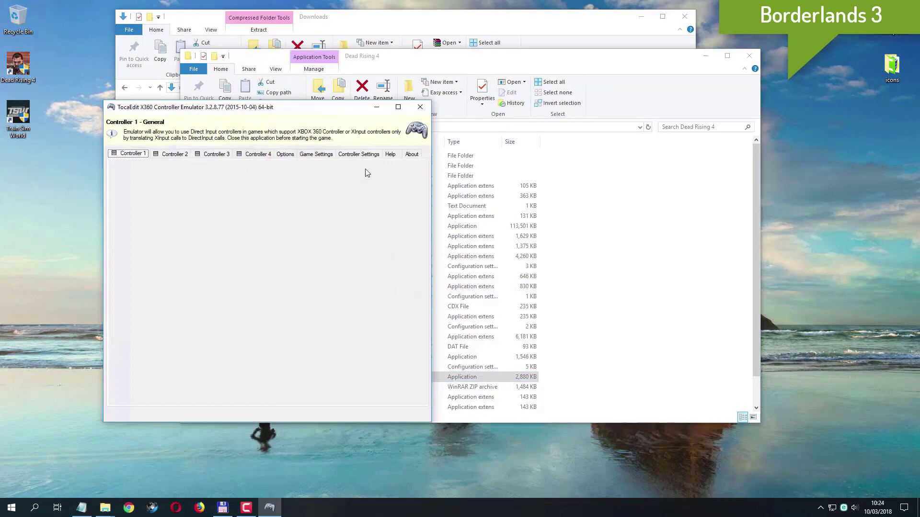
click(329, 155)
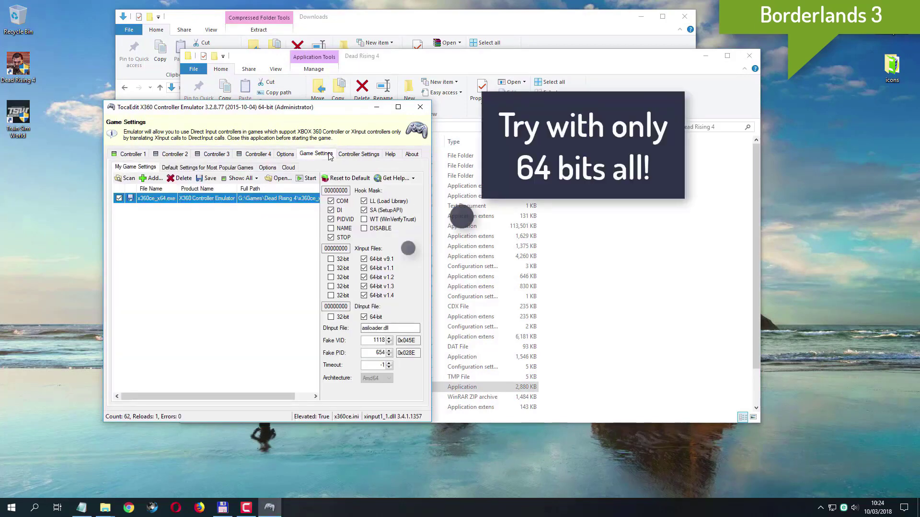
Clear the STOP, PIDVID, DI, COM, SA and LL hook mask options, save the game settings and close the emulator.
click(342, 237)
click(341, 219)
click(341, 210)
click(341, 201)
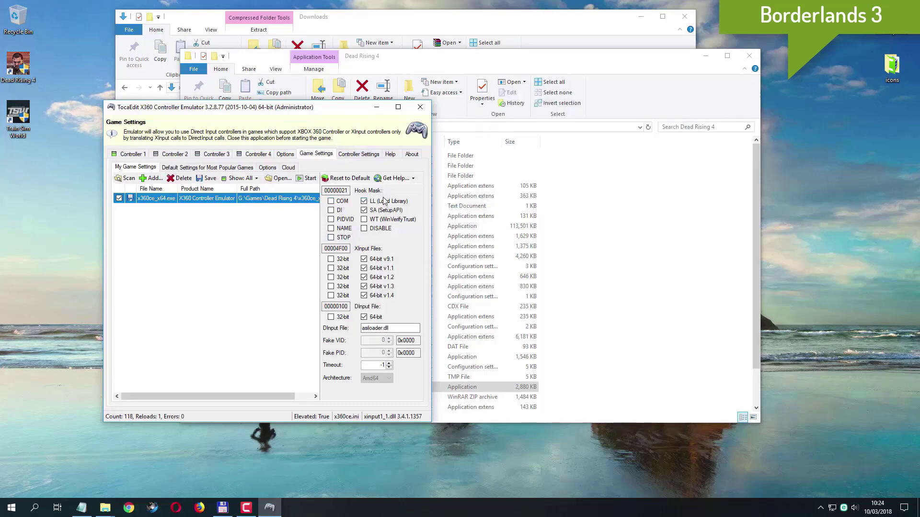
click(381, 211)
click(382, 202)
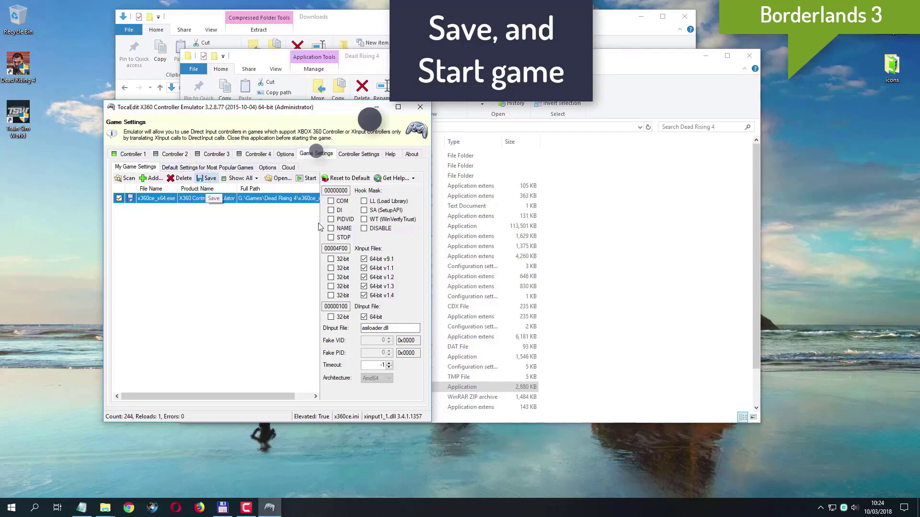
click(207, 179)
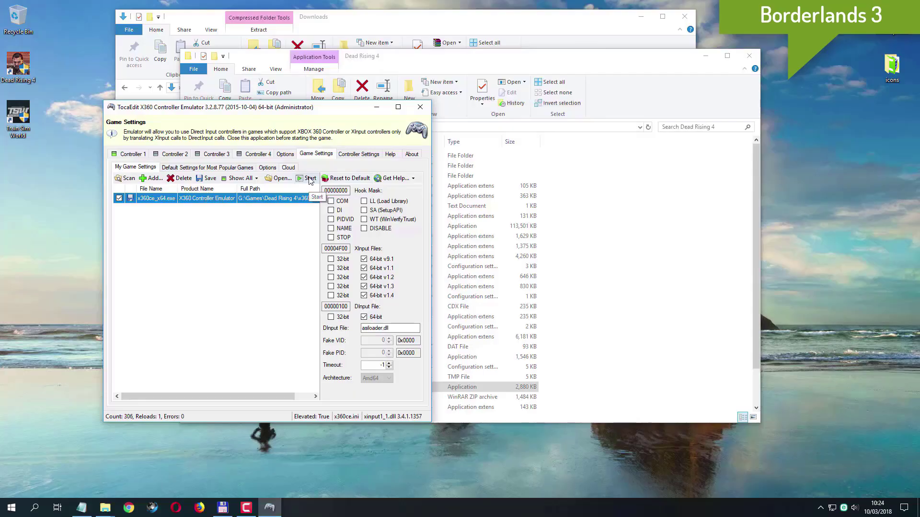
drag(318, 109, 453, 97)
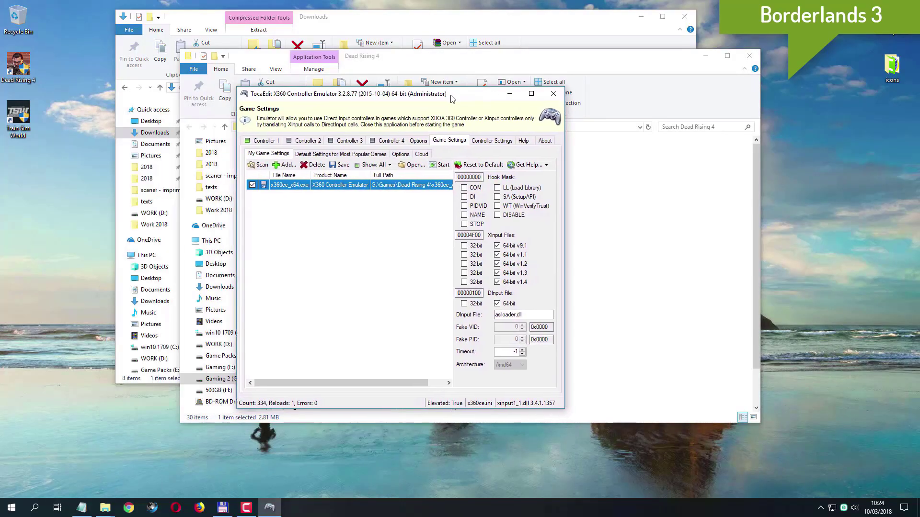
click(556, 94)
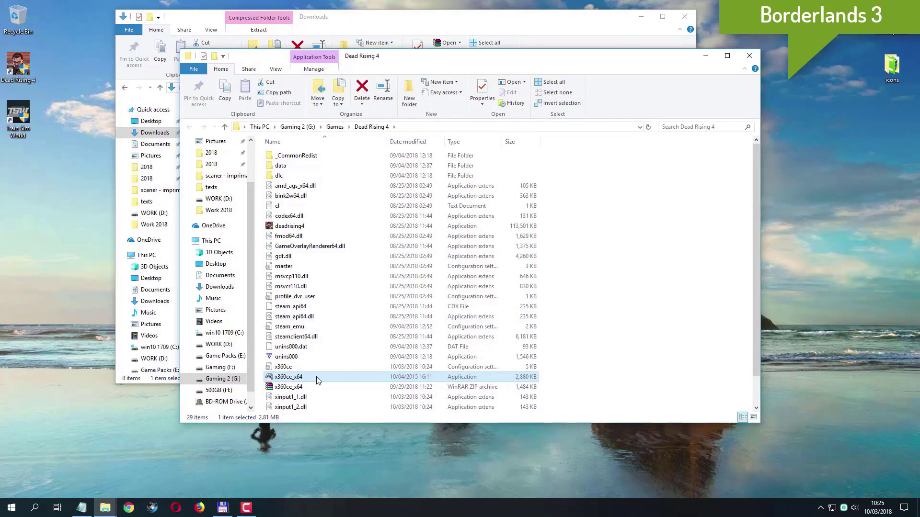
Run x360ce_x64 as administrator once more and move its window over the game folder window.
right_click(317, 379)
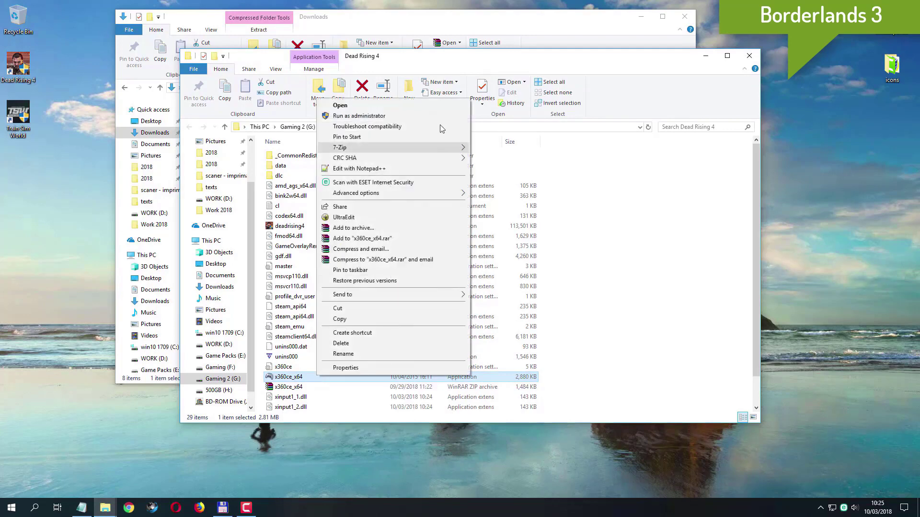
click(427, 116)
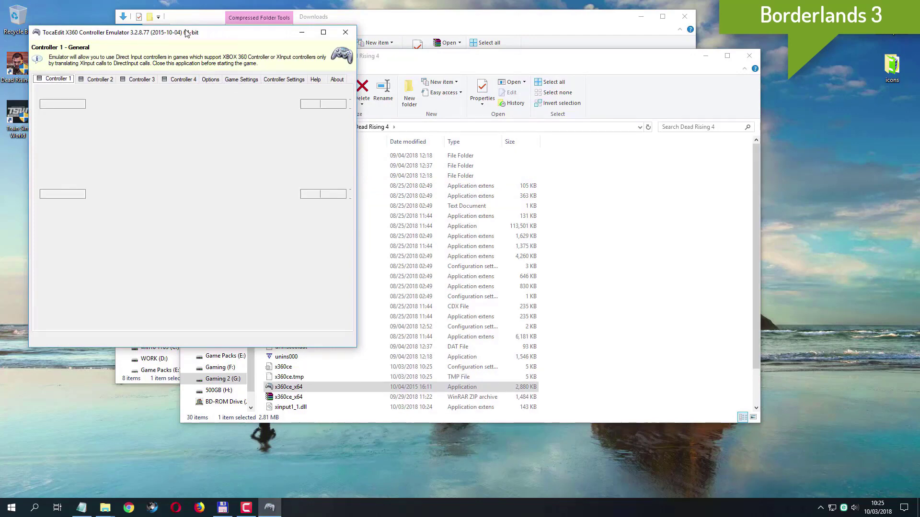
drag(186, 32, 375, 80)
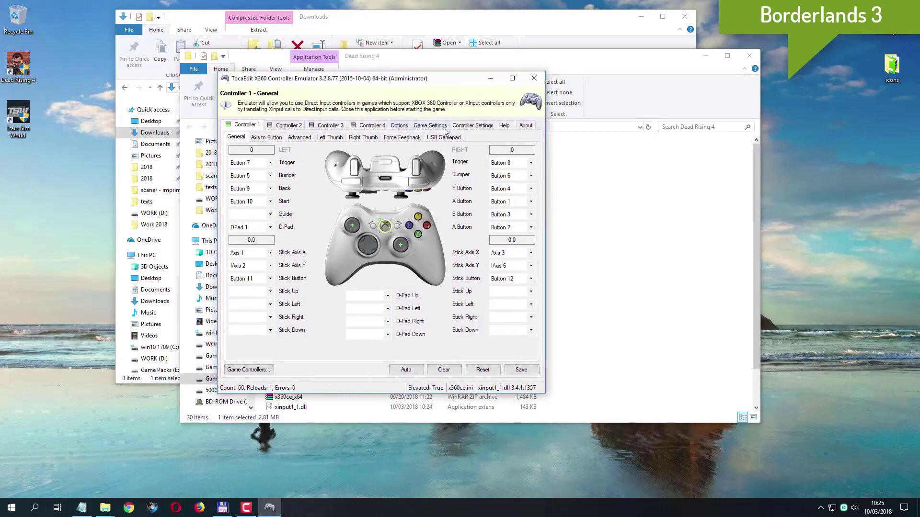
Load the most popular XBOX 360 Controller for Windows preset into the USB Gamepad for Dead Rising 4 and save the controller settings.
click(466, 125)
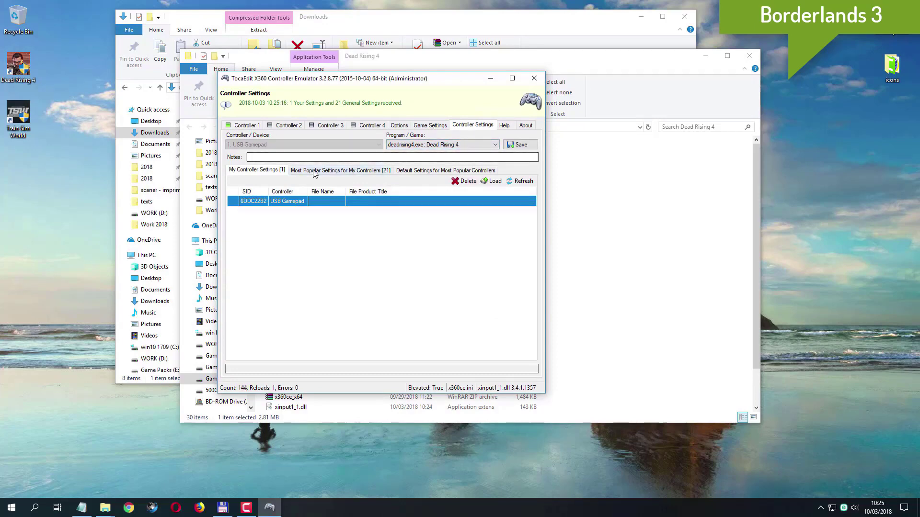
click(497, 145)
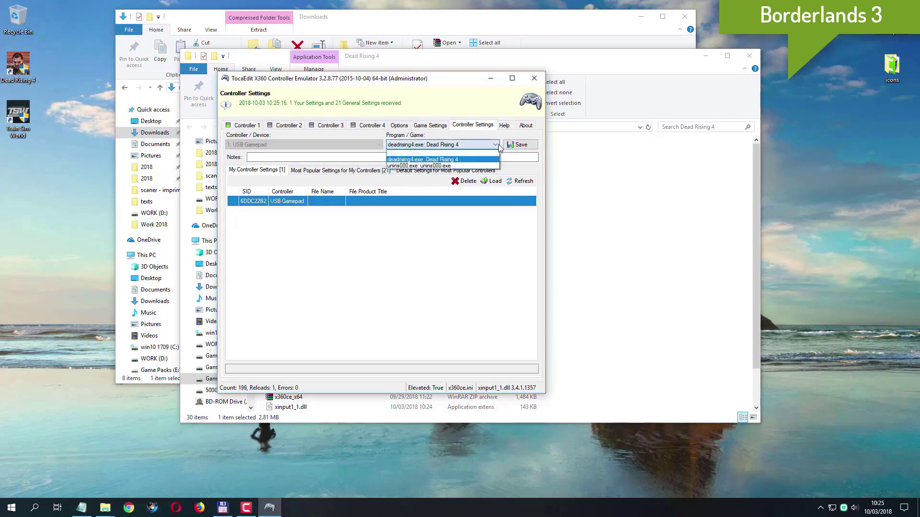
click(497, 145)
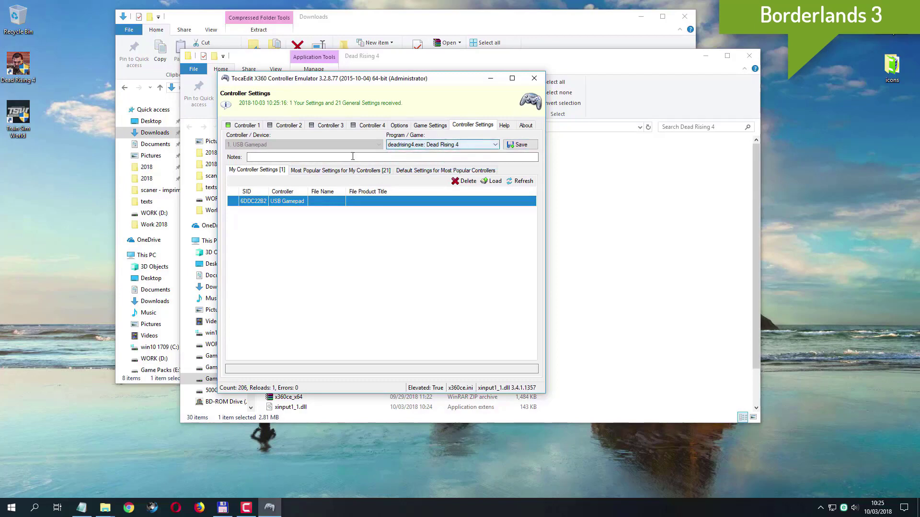
click(319, 173)
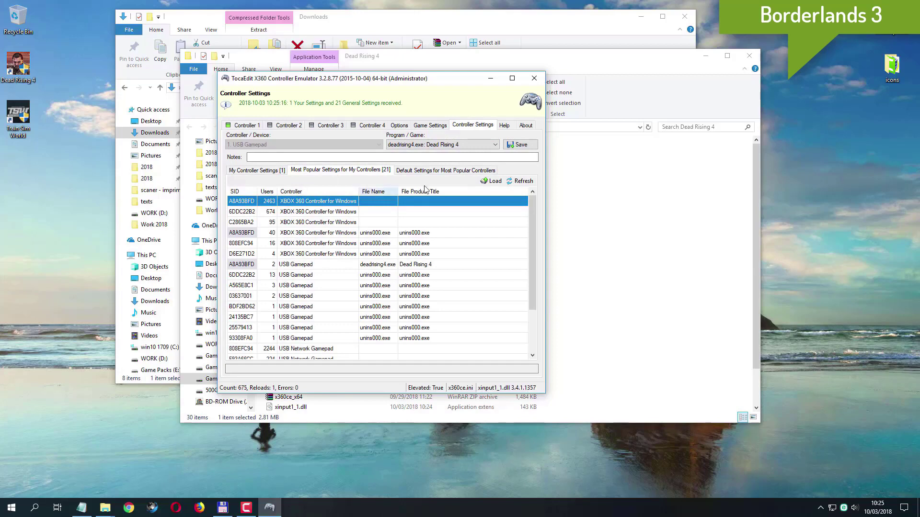
click(490, 184)
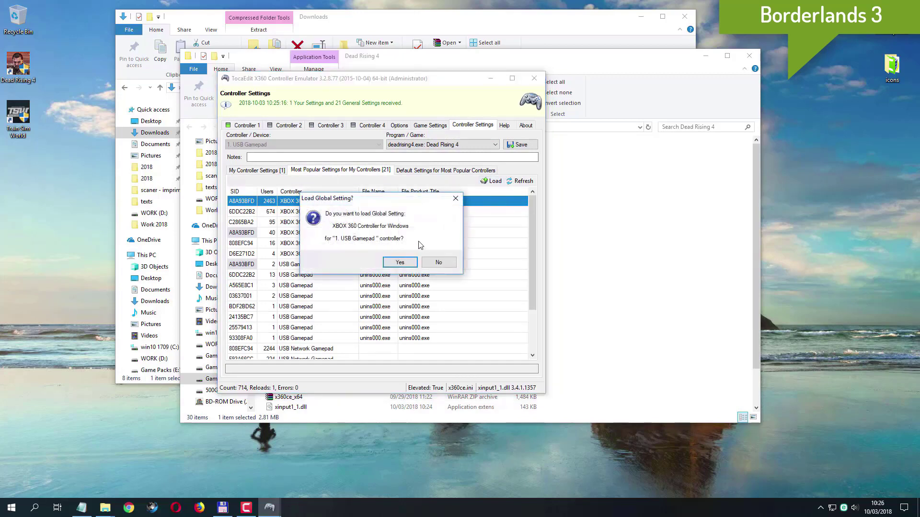
click(400, 263)
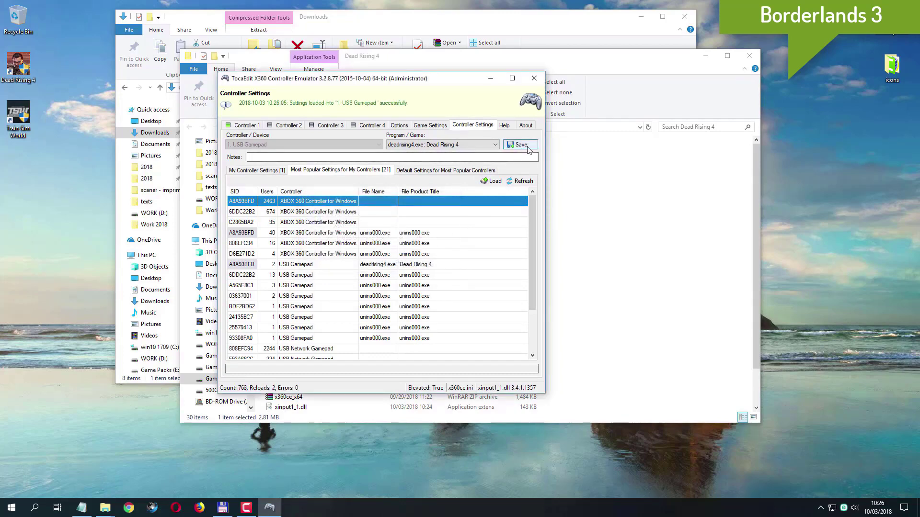
click(527, 147)
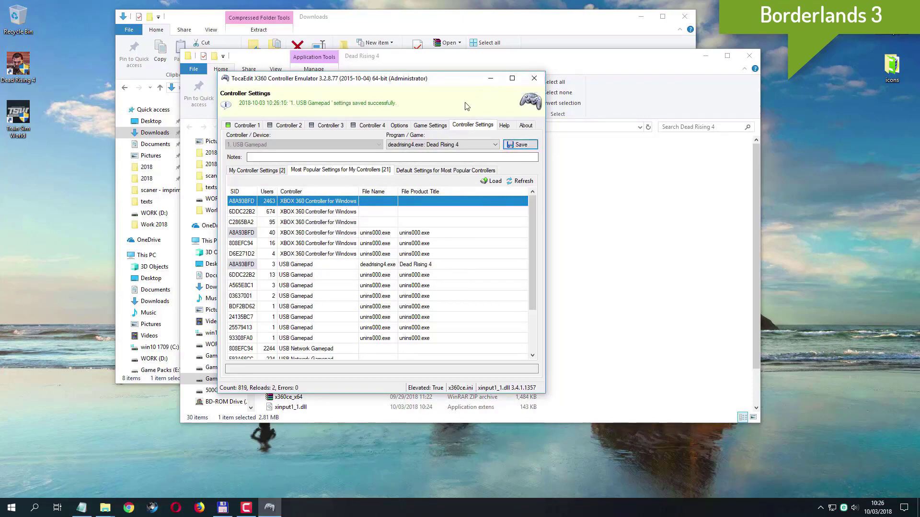
Close the emulator, run x360ce_x64 as administrator again and open its Game Settings.
click(421, 125)
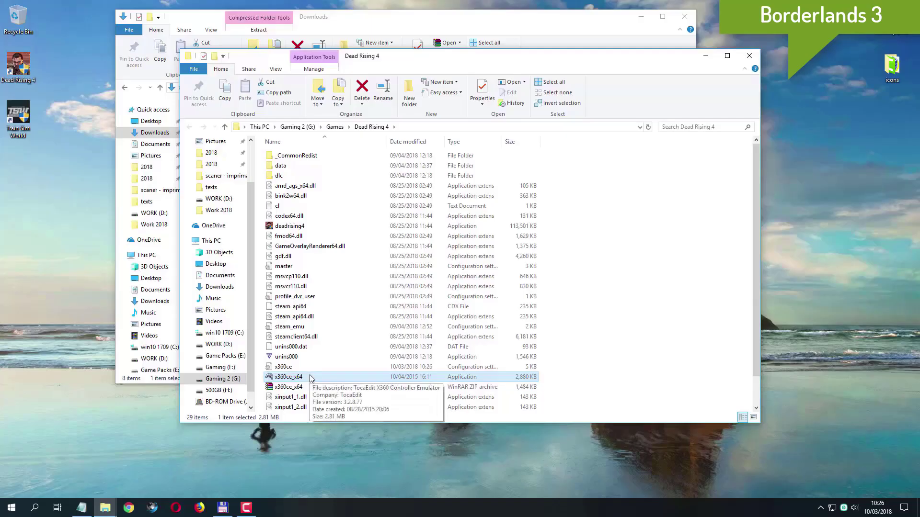
right_click(310, 377)
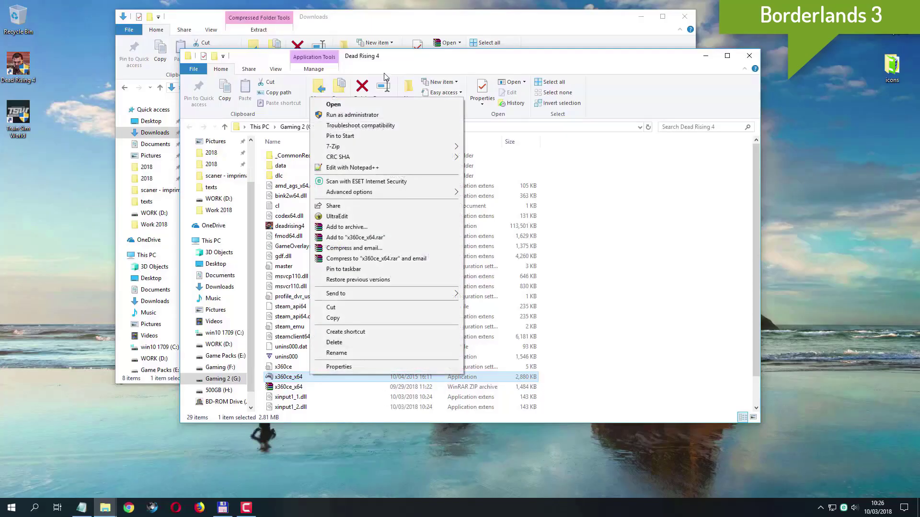
click(365, 116)
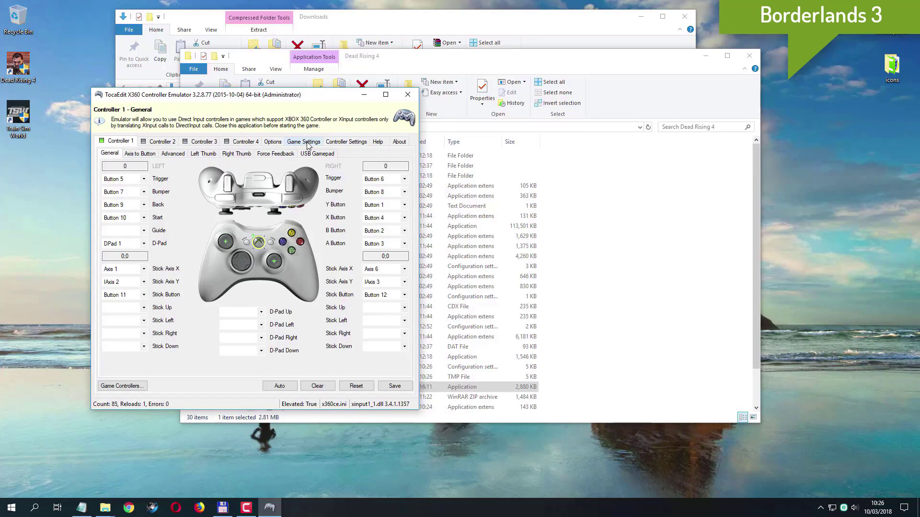
click(307, 142)
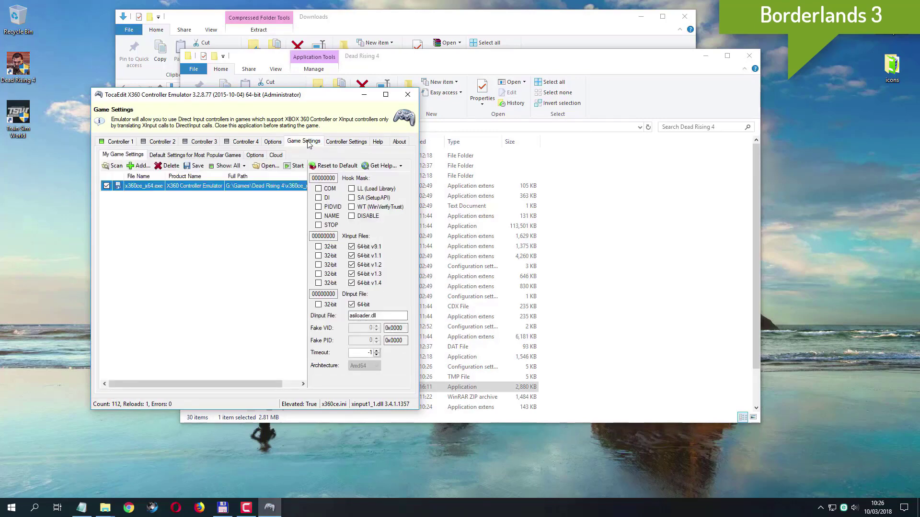
Switch the XInput files v9.1 to v1.4 and the DInput file from 64-bit to 32-bit for x360ce_x64.exe.
click(351, 246)
click(319, 246)
click(319, 256)
click(318, 274)
click(319, 283)
click(319, 305)
Enable the COM, DI, PIDVID, NAME, LL, SA and WT hook mask options, save the game settings and close the emulator.
click(330, 188)
click(329, 197)
click(330, 208)
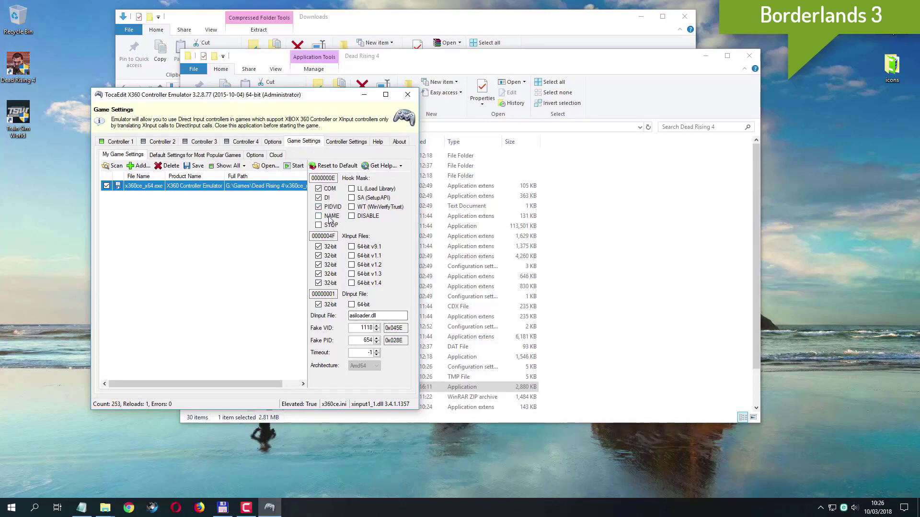
click(330, 218)
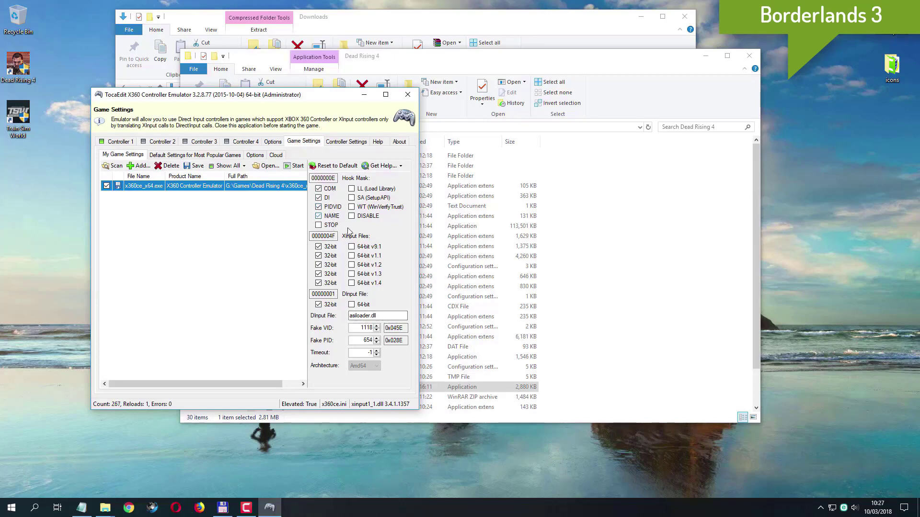
click(372, 190)
click(371, 200)
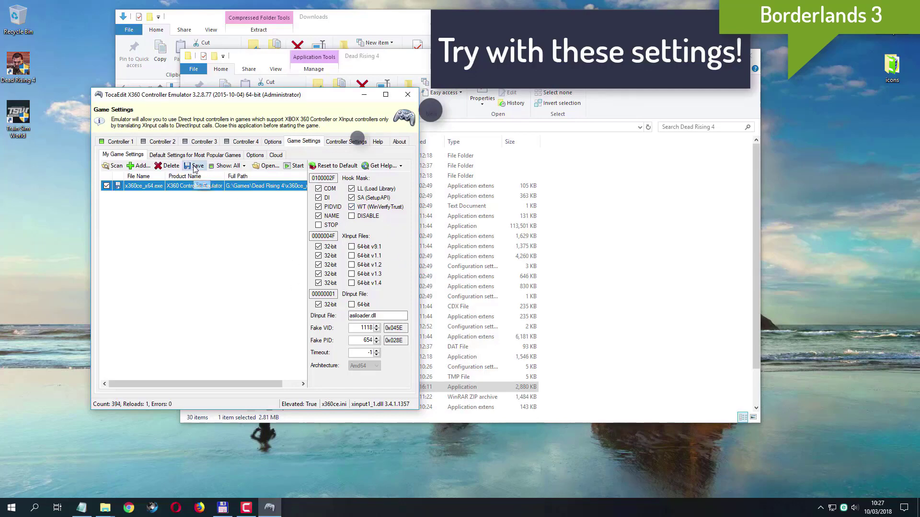
click(408, 97)
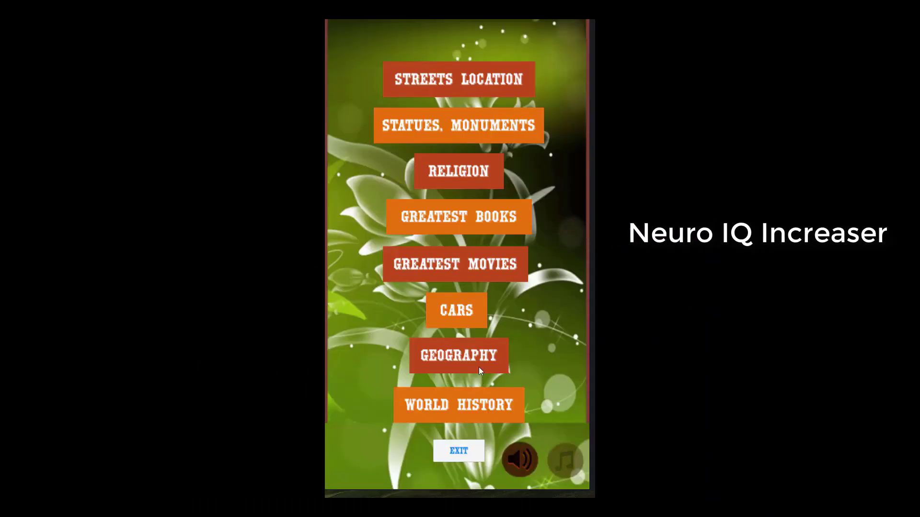
click(473, 324)
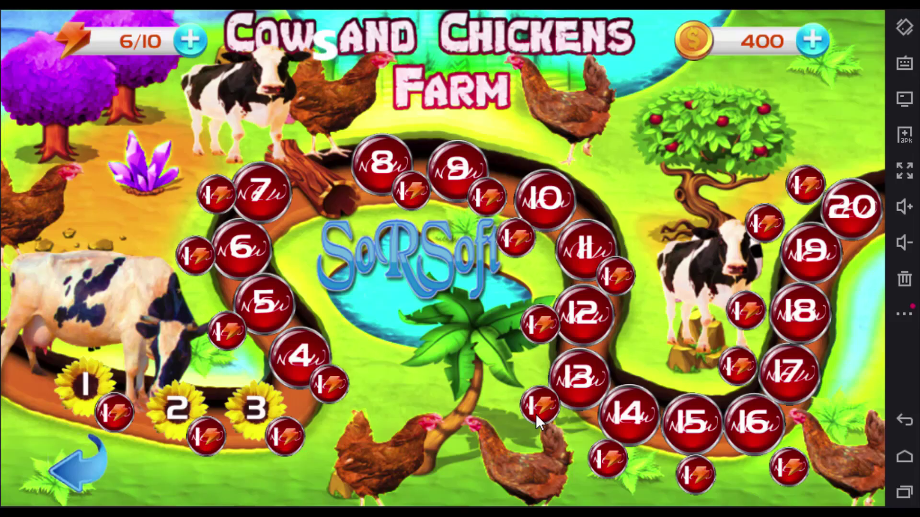
click(261, 413)
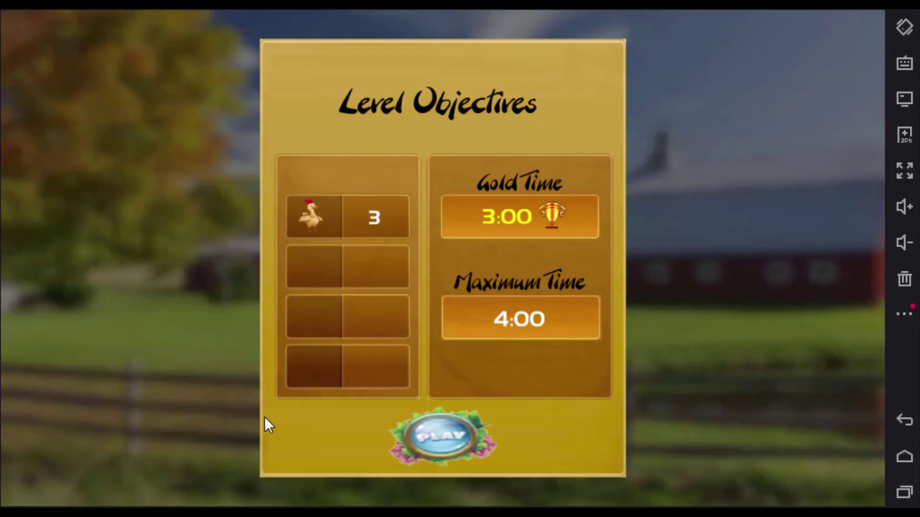
click(456, 430)
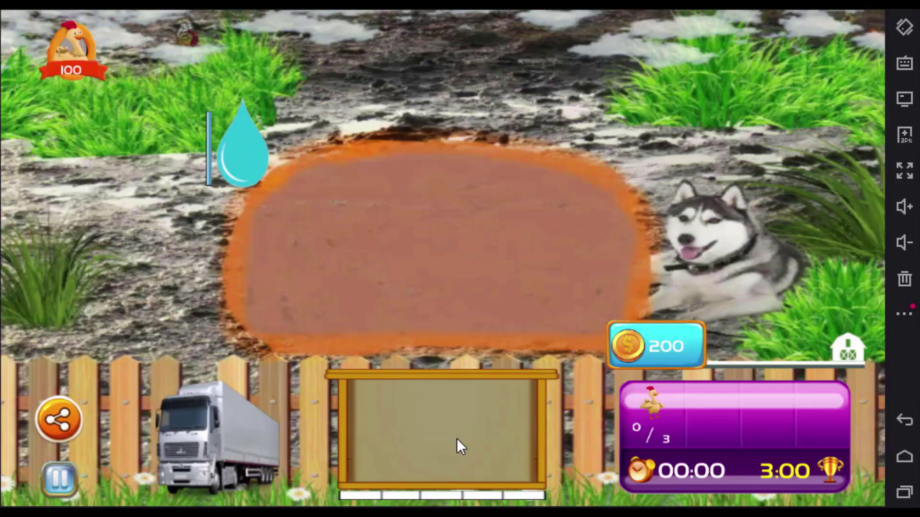
click(82, 59)
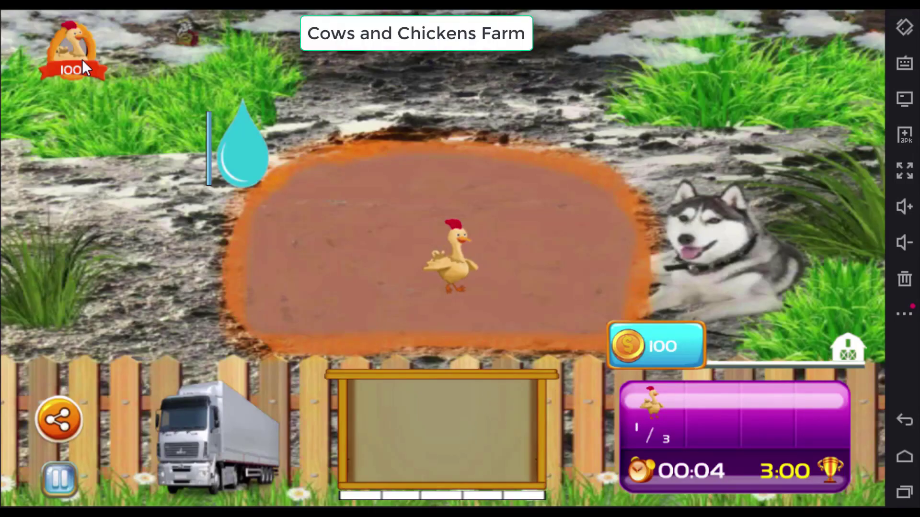
click(72, 67)
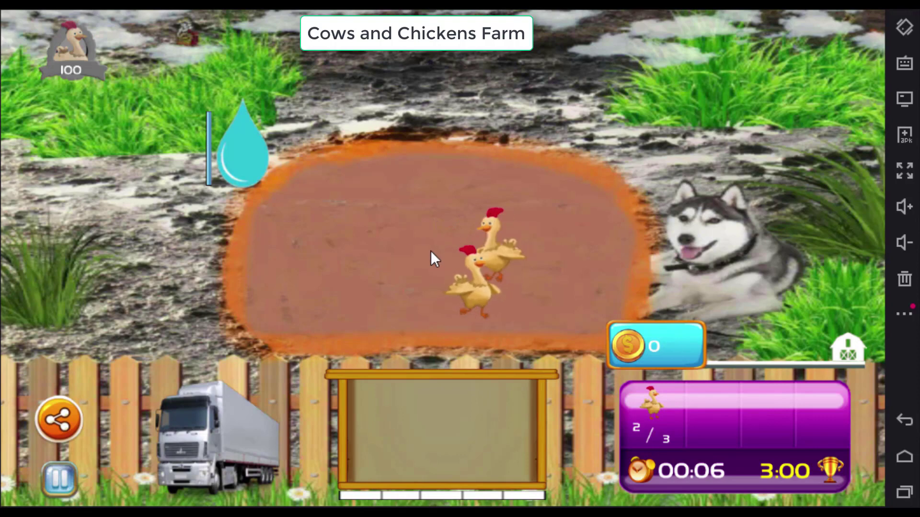
click(430, 251)
click(544, 255)
click(499, 198)
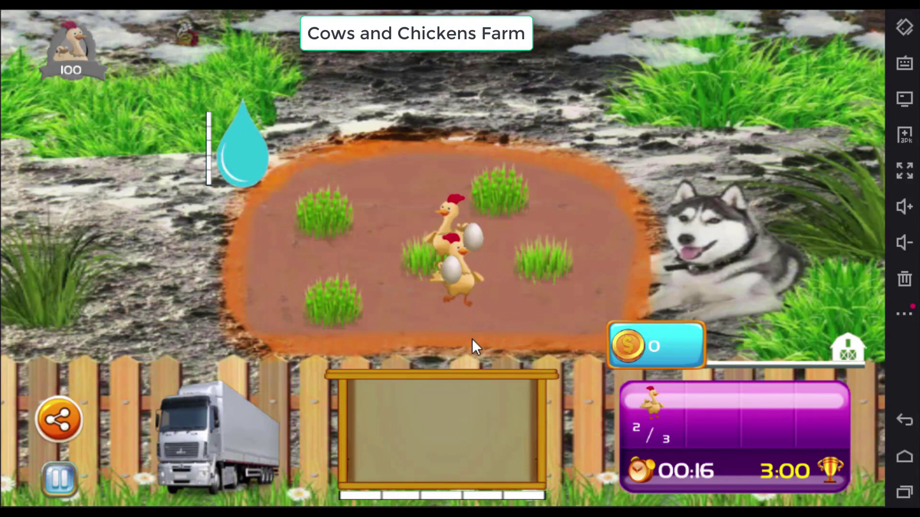
click(452, 266)
click(473, 237)
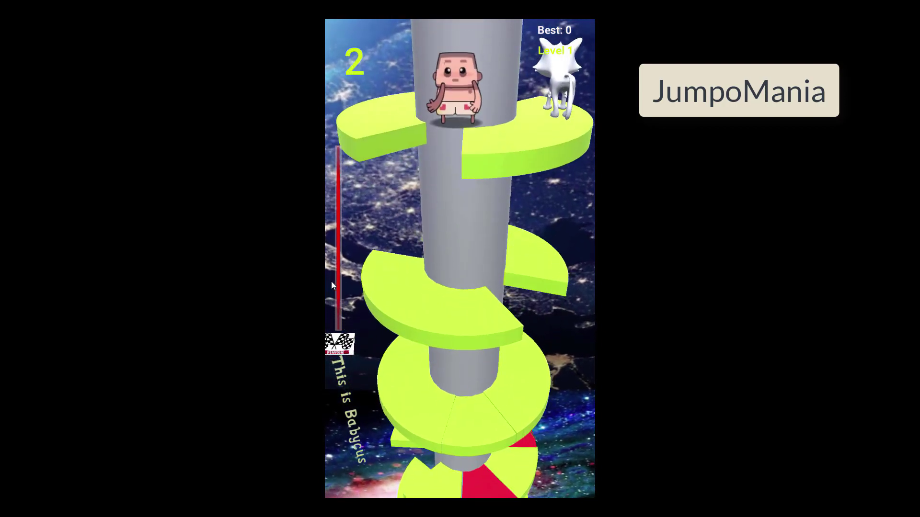
drag(331, 281, 448, 282)
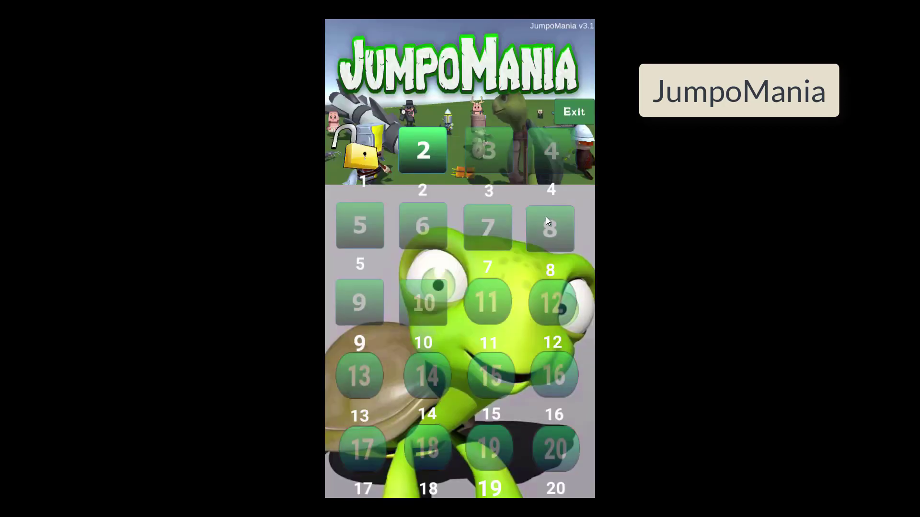
click(439, 163)
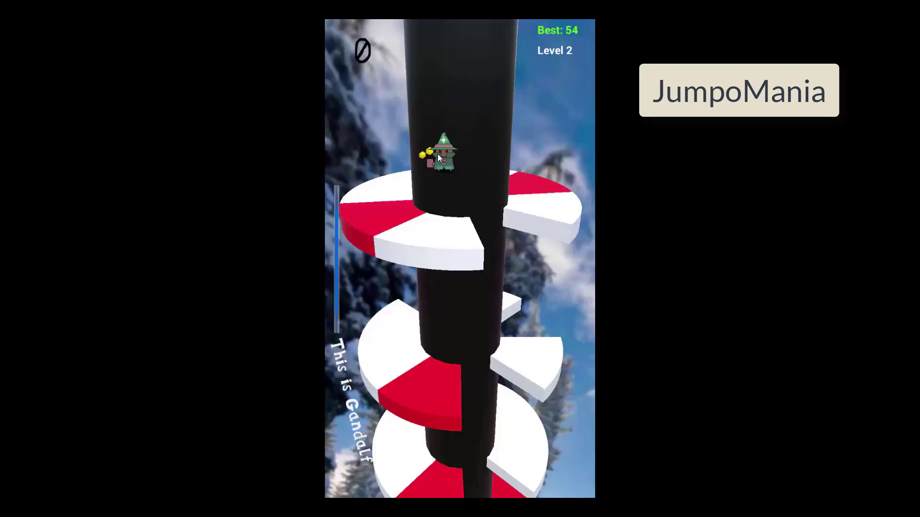